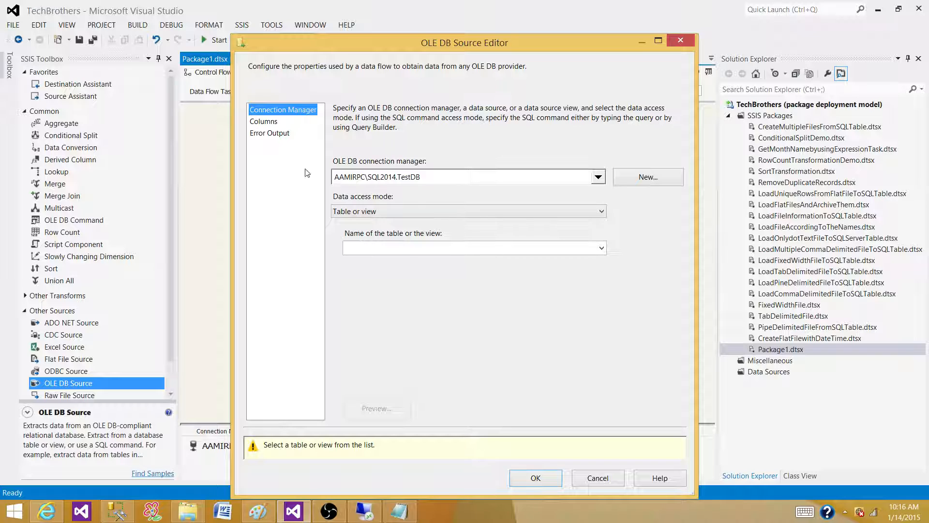
Choose the [dbo].[Customer] table for the OLE DB source, keeping the Table or view data access mode
click(373, 249)
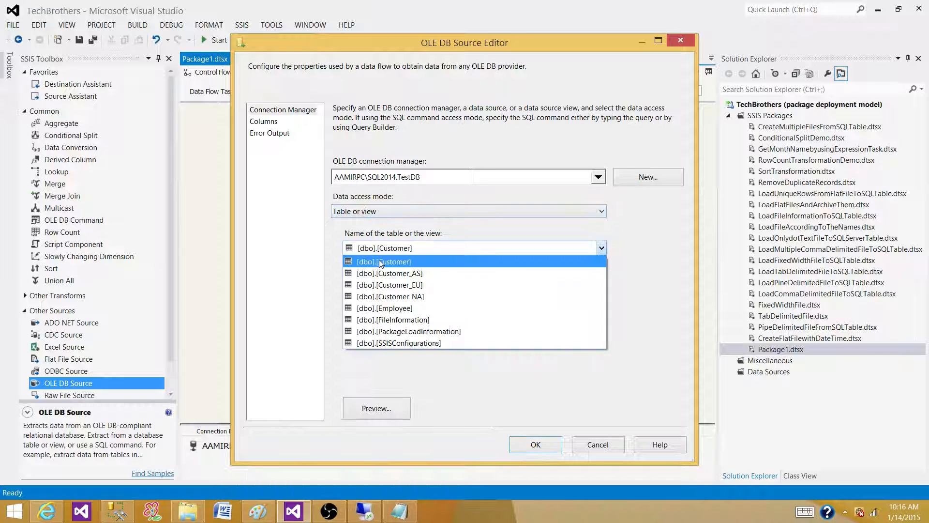
click(385, 264)
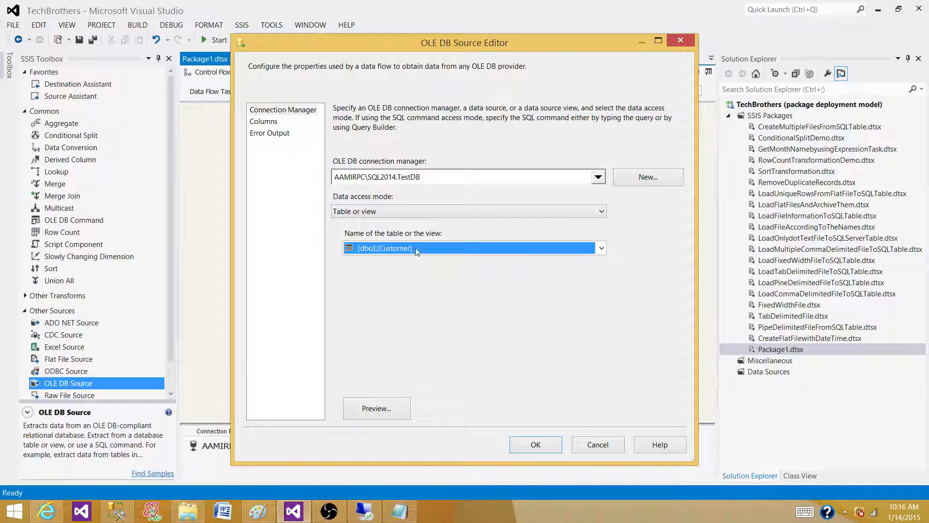
click(350, 214)
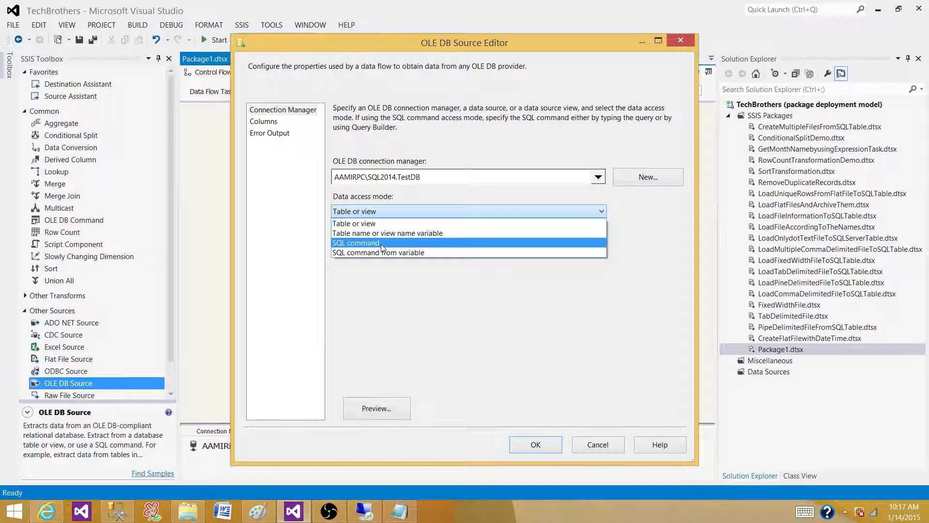
click(428, 274)
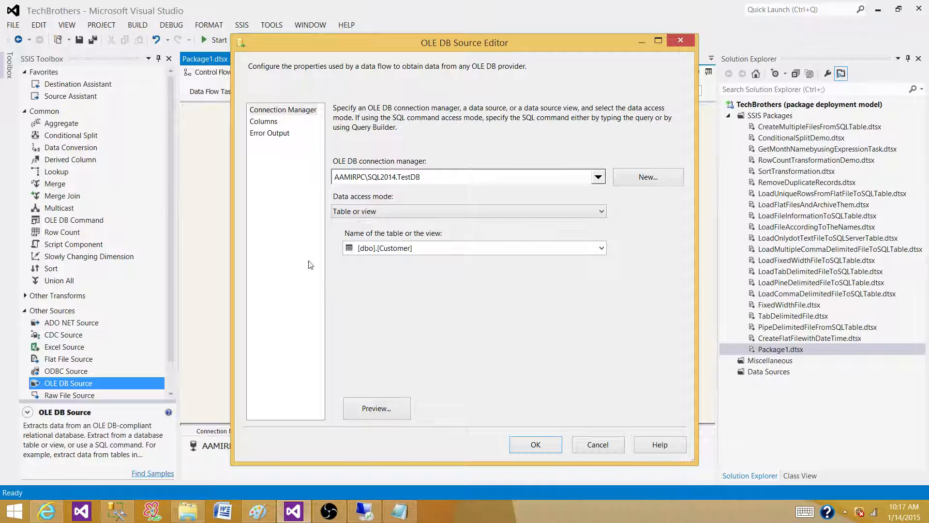
Review the Customer table's columns and preview its rows, including the Address values, and accept the OLE DB source settings
click(264, 121)
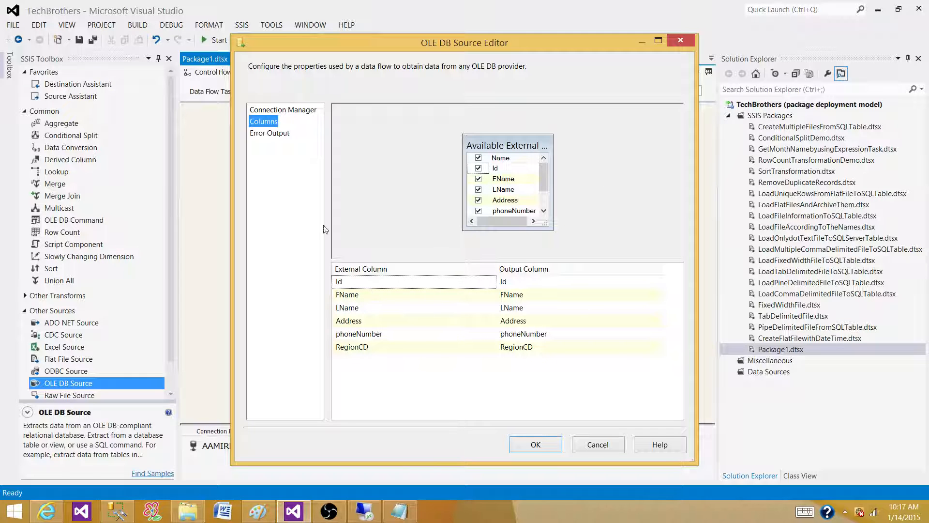
click(289, 113)
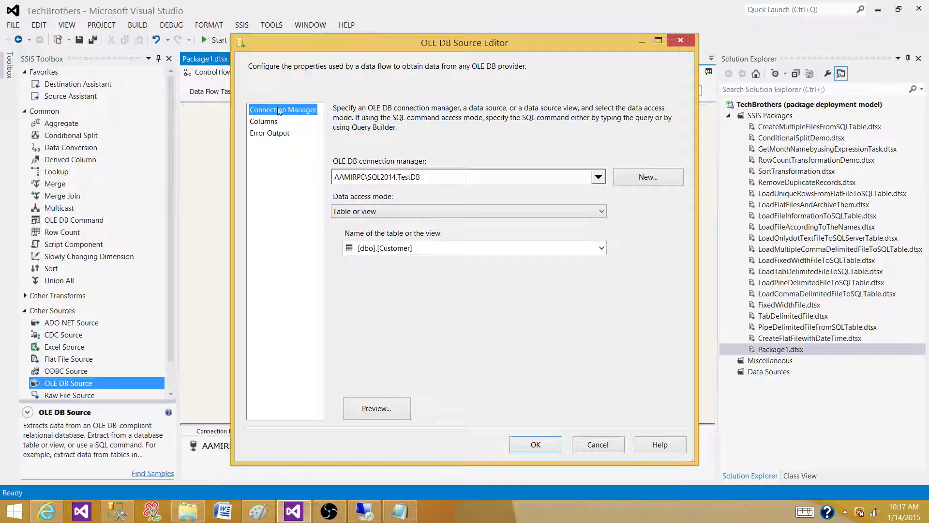
click(376, 415)
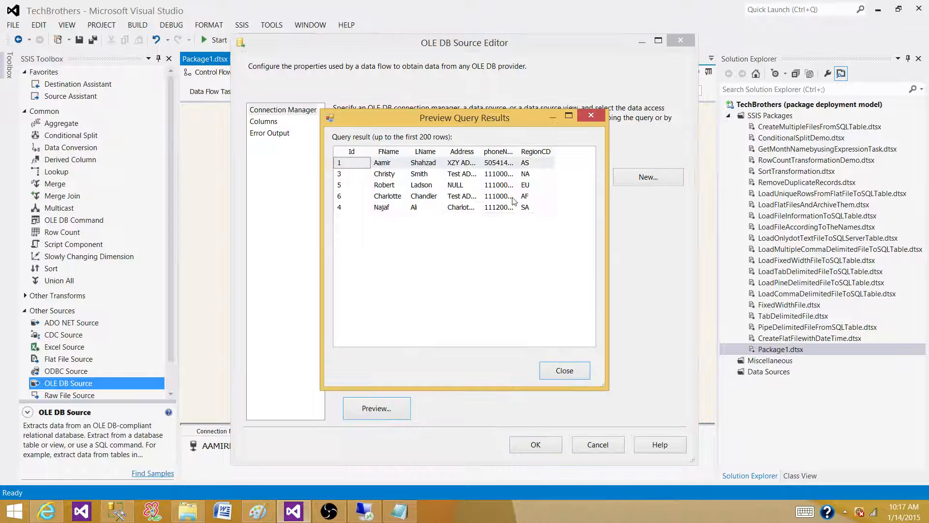
drag(480, 147, 539, 142)
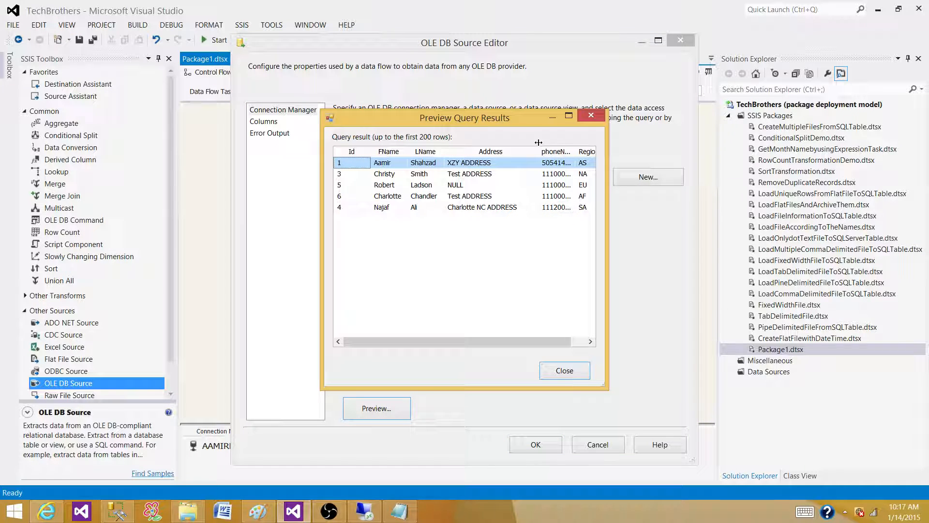
click(472, 185)
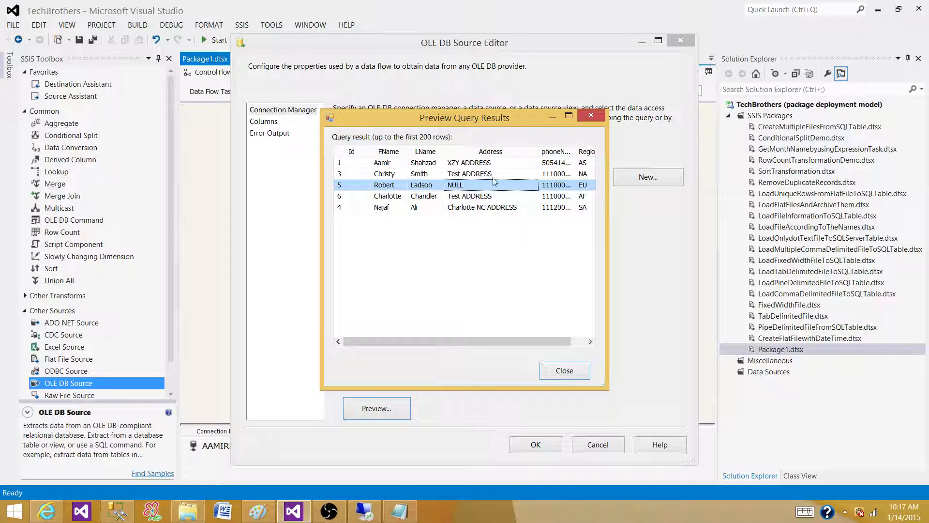
click(552, 376)
click(537, 446)
click(373, 263)
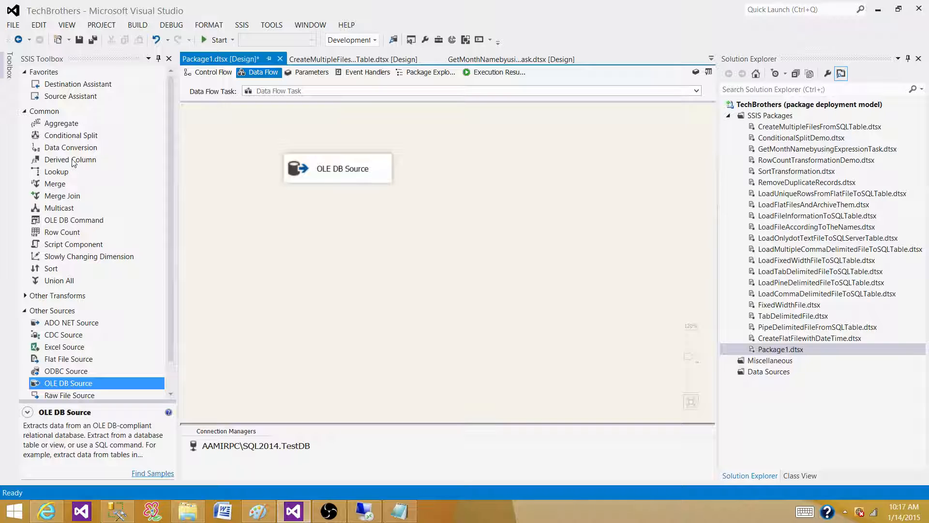
Add a Derived Column transformation below the OLE DB Source and connect the source's data output to it
drag(73, 160, 285, 222)
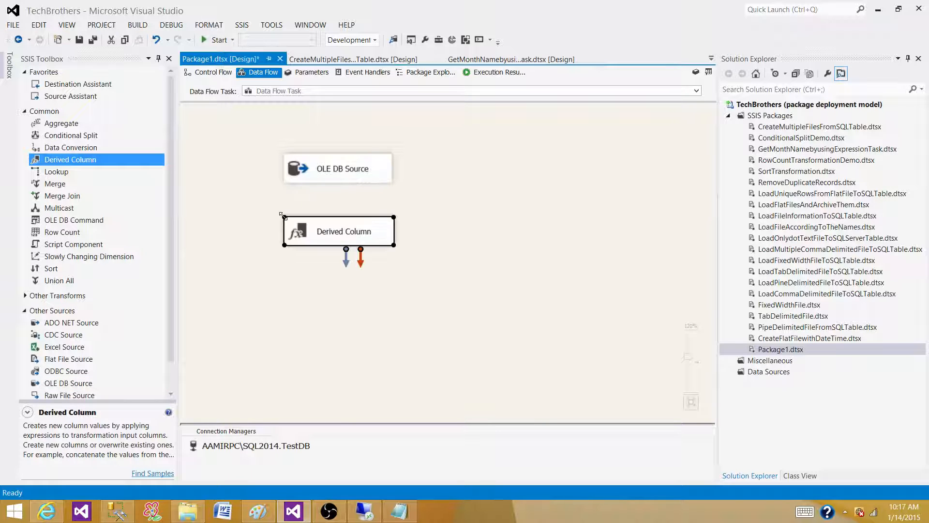
click(428, 185)
click(341, 172)
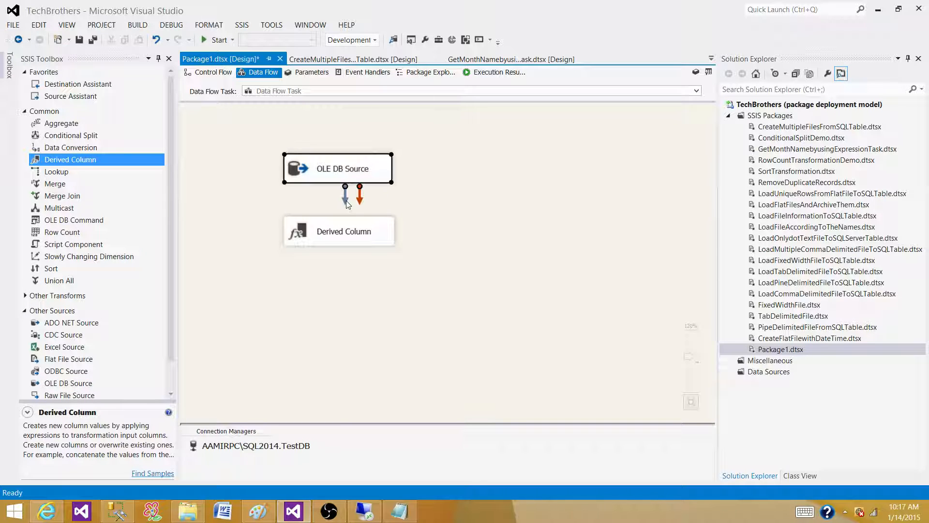
drag(347, 201, 348, 233)
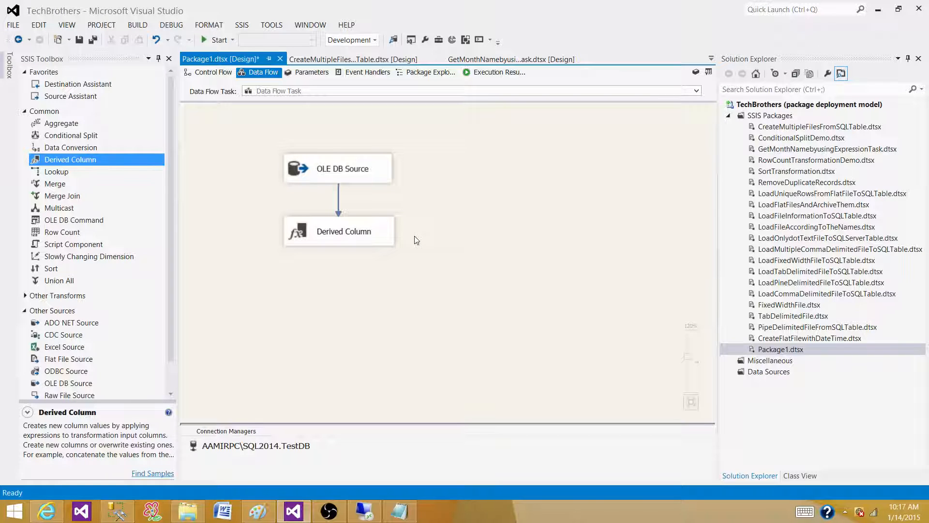
Open the Derived Column transformation for editing and start a new derived column with [Address] as its expression
double_click(372, 229)
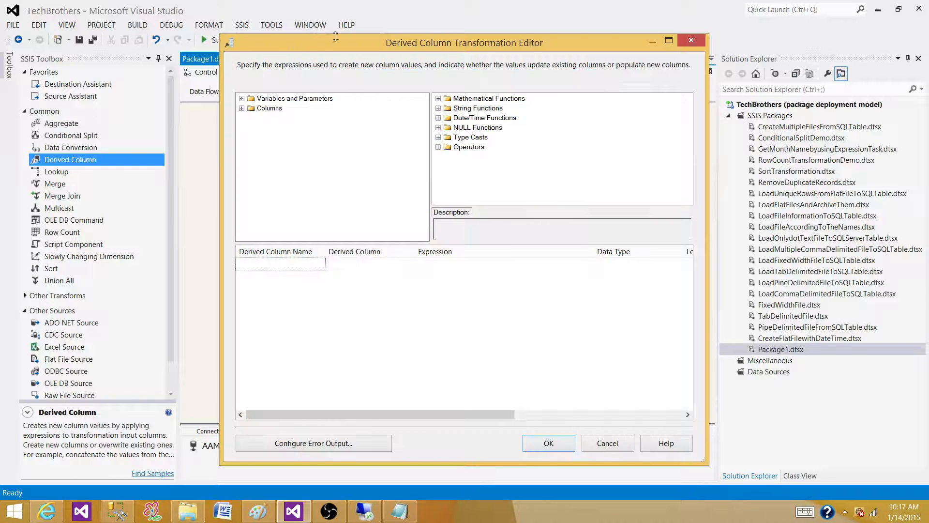
click(241, 109)
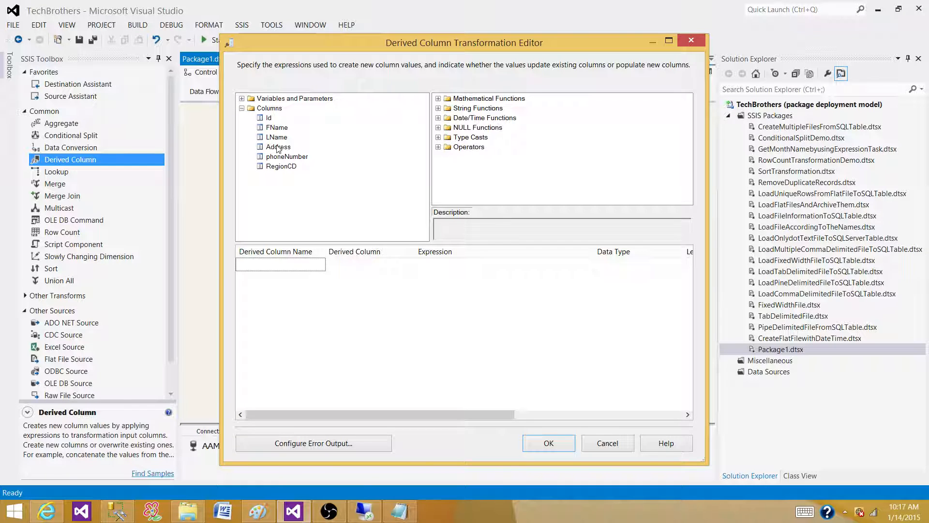
drag(278, 147, 426, 263)
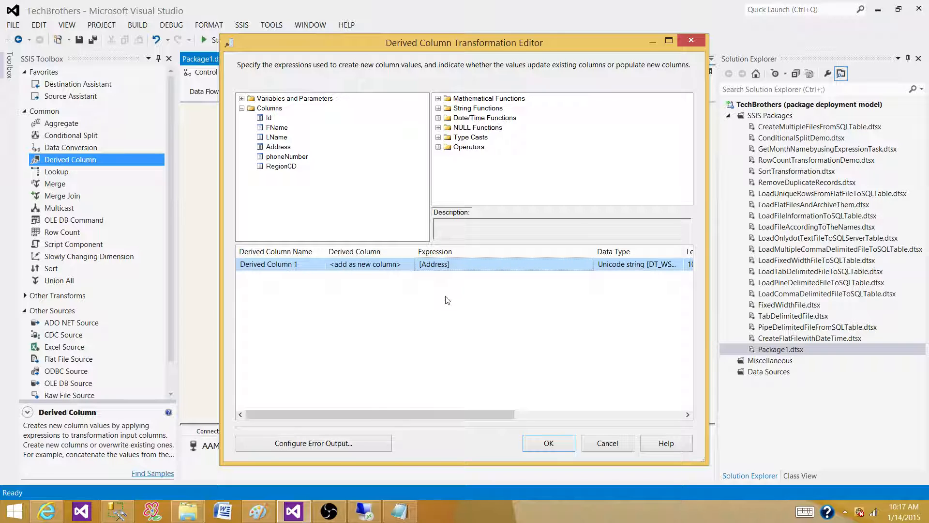
Wrap the Address column in the ISNULL function so the derived column's expression reads ISNULL( [Address] )
click(438, 128)
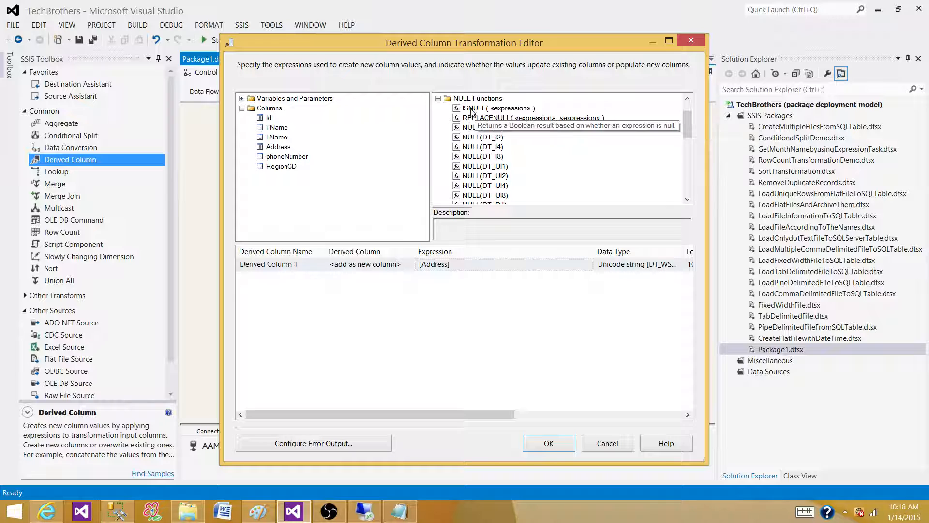
drag(479, 108, 419, 264)
click(524, 263)
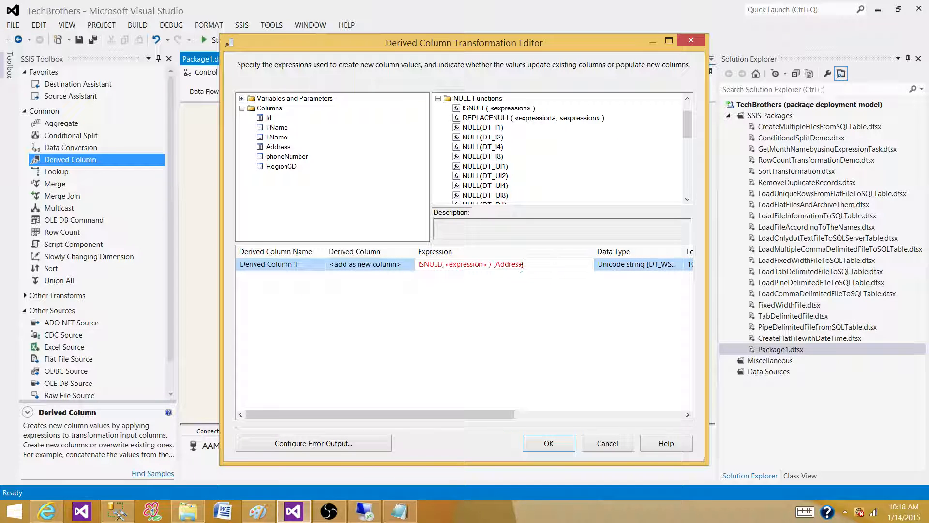
drag(524, 264, 491, 264)
right_click(503, 264)
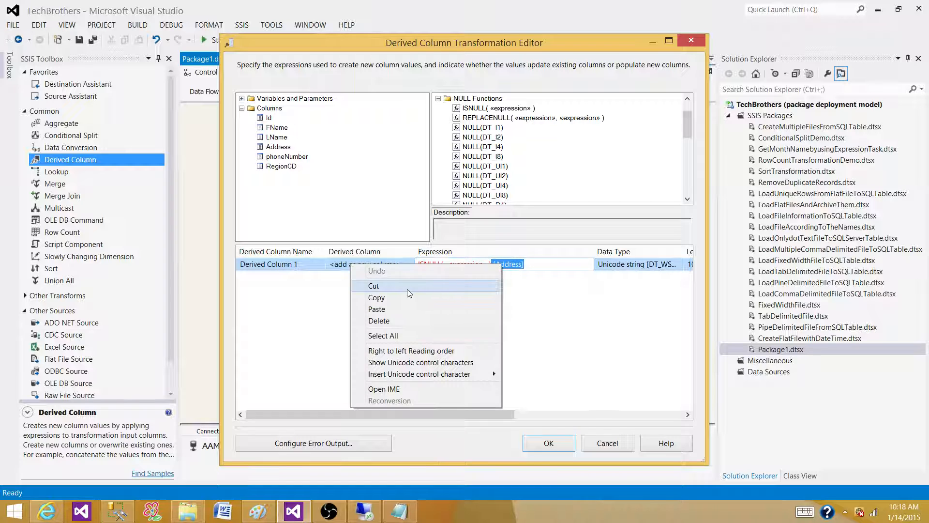
click(367, 286)
drag(487, 264, 479, 265)
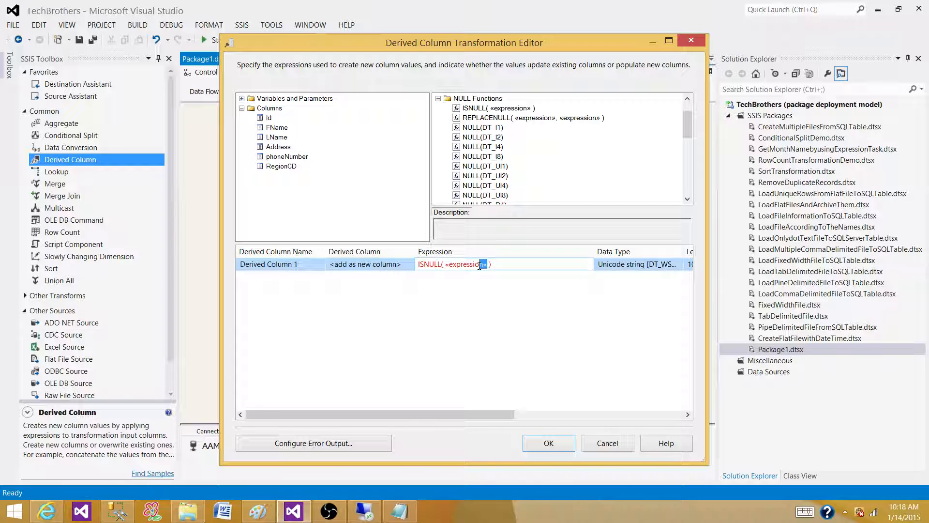
click(504, 289)
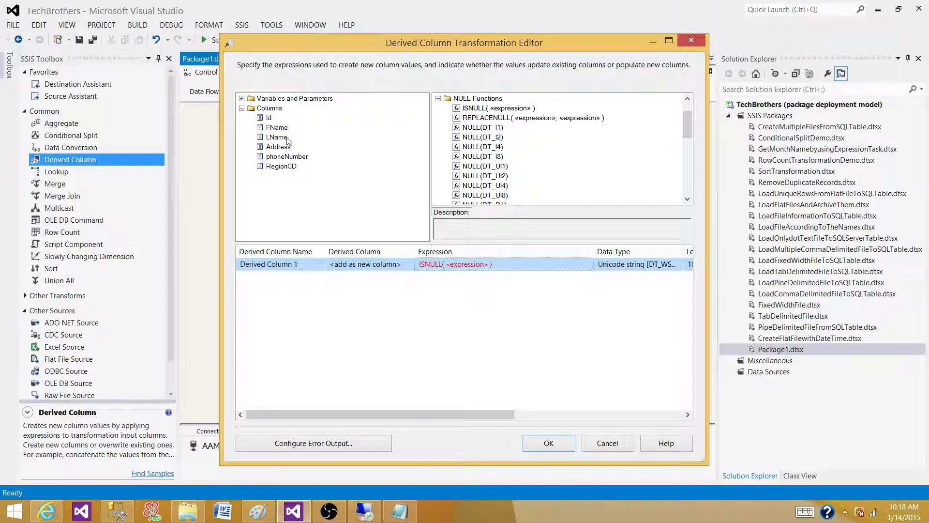
drag(283, 151, 467, 269)
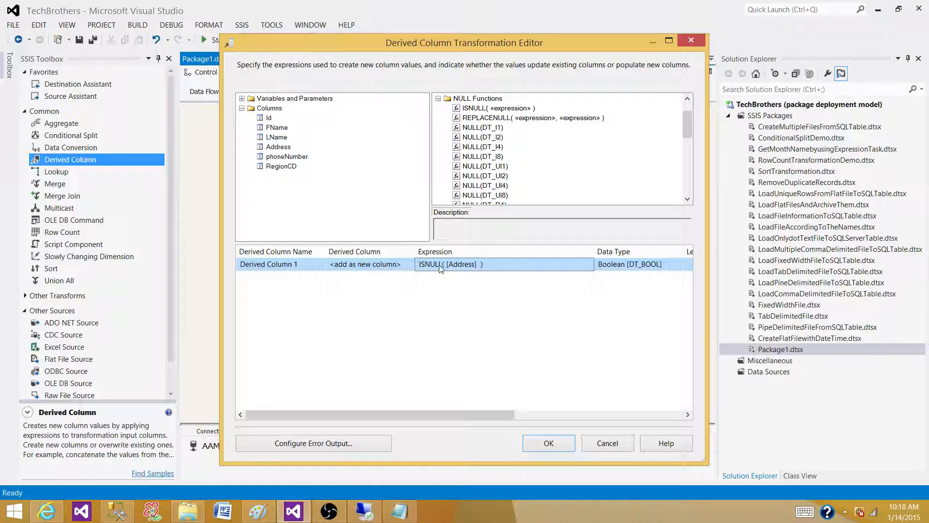
Extend the ISNULL test into a conditional expression that returns "Unknown" when true and [Address] otherwise
click(505, 264)
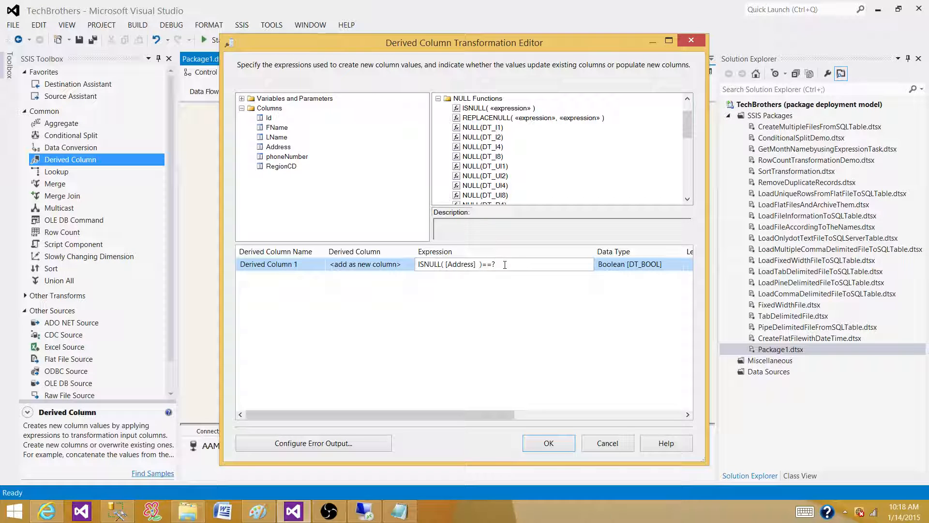
key(BackSpace)
key(BackSpace)
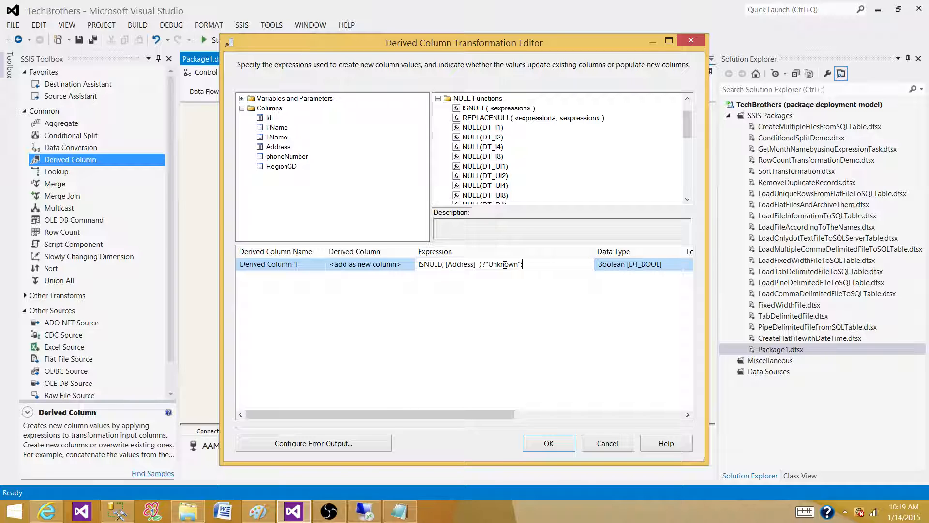
key(Return)
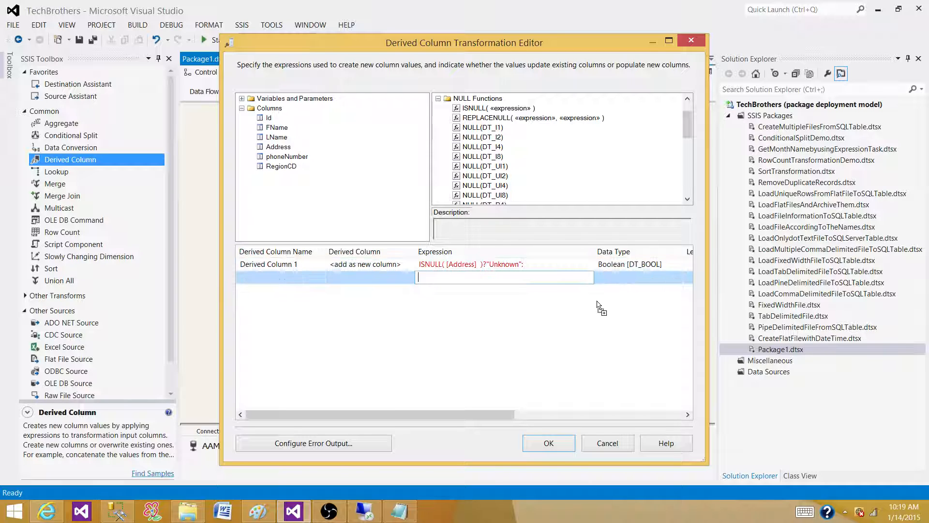
drag(597, 301, 557, 266)
click(568, 314)
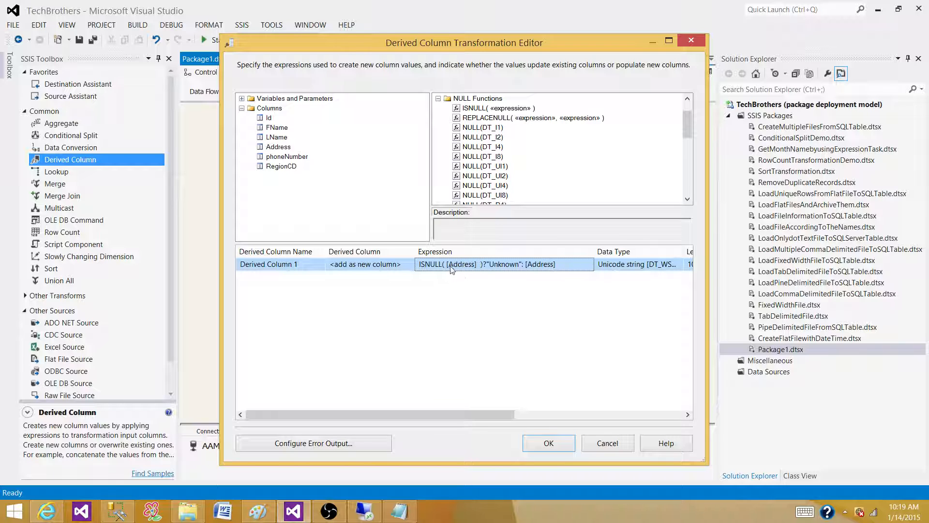
Remove the extra space before the closing parenthesis, keeping the expression as ISNULL( [Address] )?"Unknown": [Address]
click(484, 264)
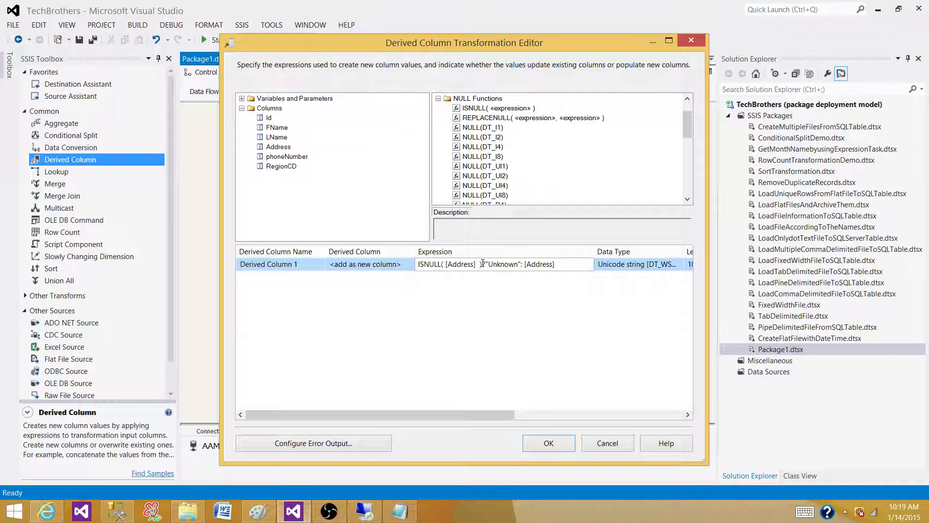
key(BackSpace)
click(471, 313)
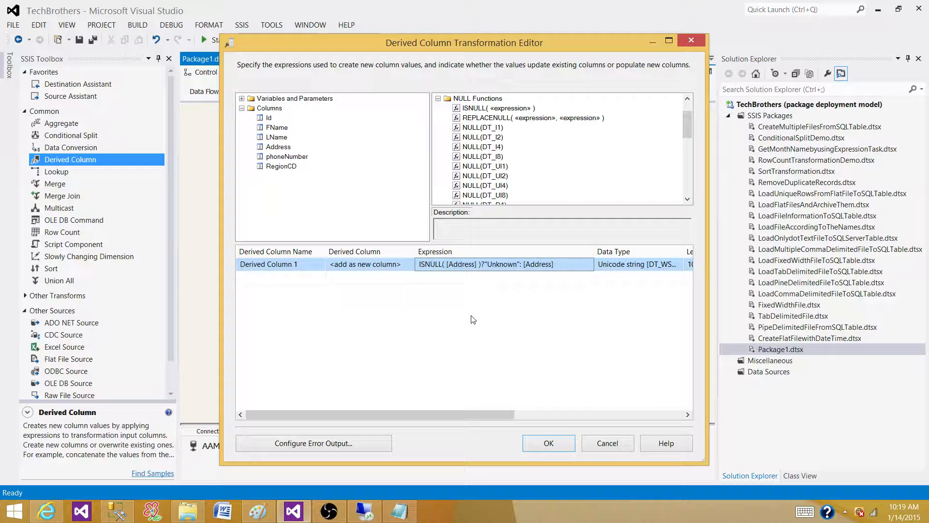
click(485, 265)
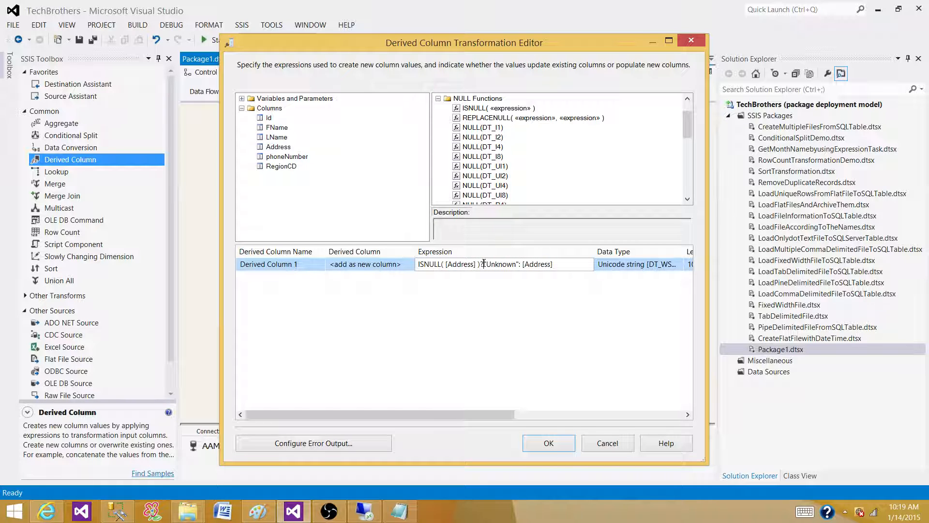
text(?)
click(502, 295)
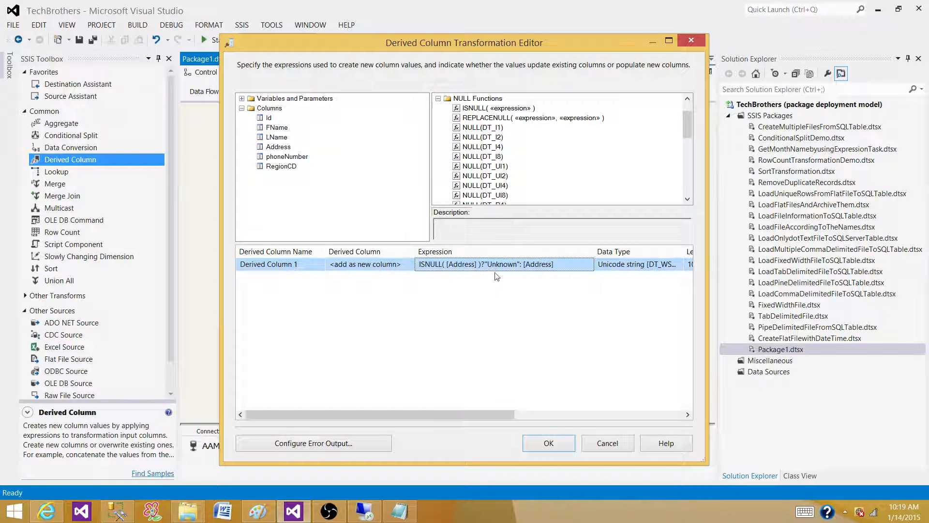
click(499, 264)
click(534, 295)
Name the derived column DER_Address, keep it as <add as new column>, and accept the transformation settings
click(300, 264)
drag(300, 265, 237, 264)
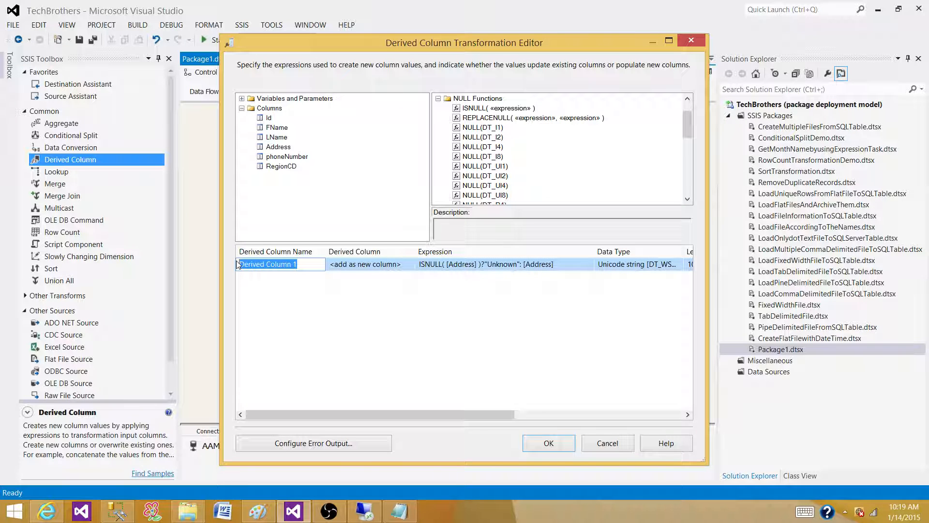
text(DER_Address)
click(394, 269)
click(395, 266)
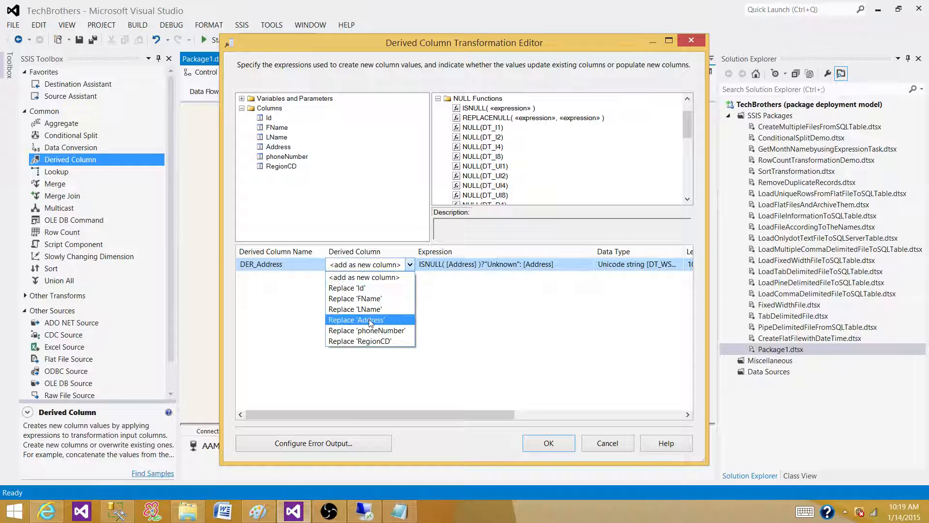
click(280, 304)
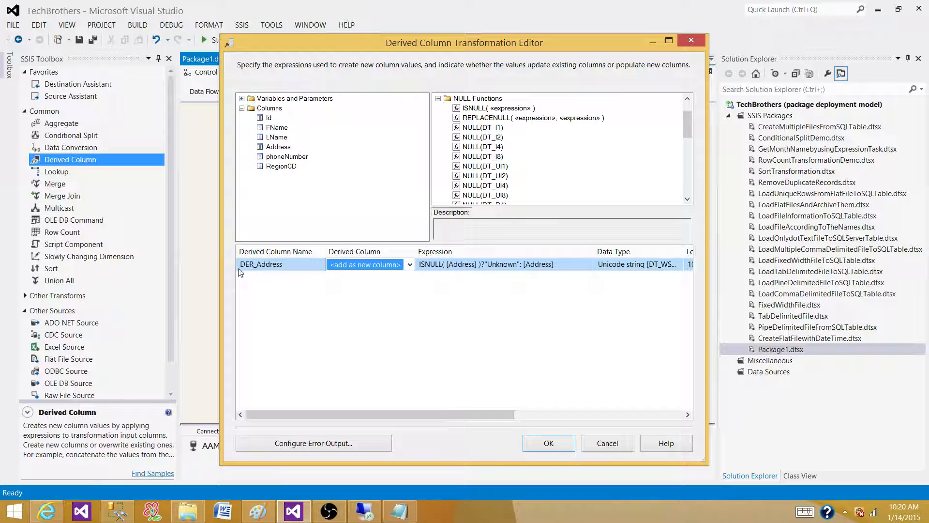
click(276, 264)
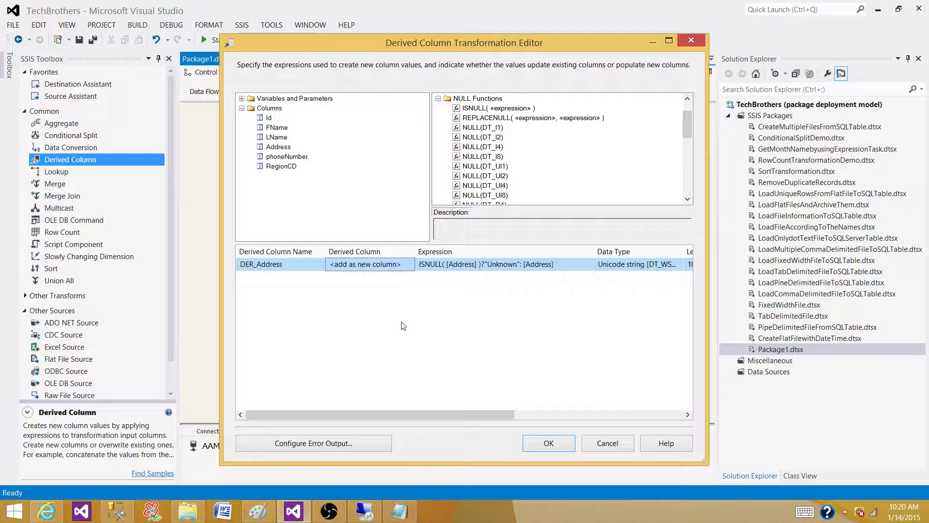
click(544, 444)
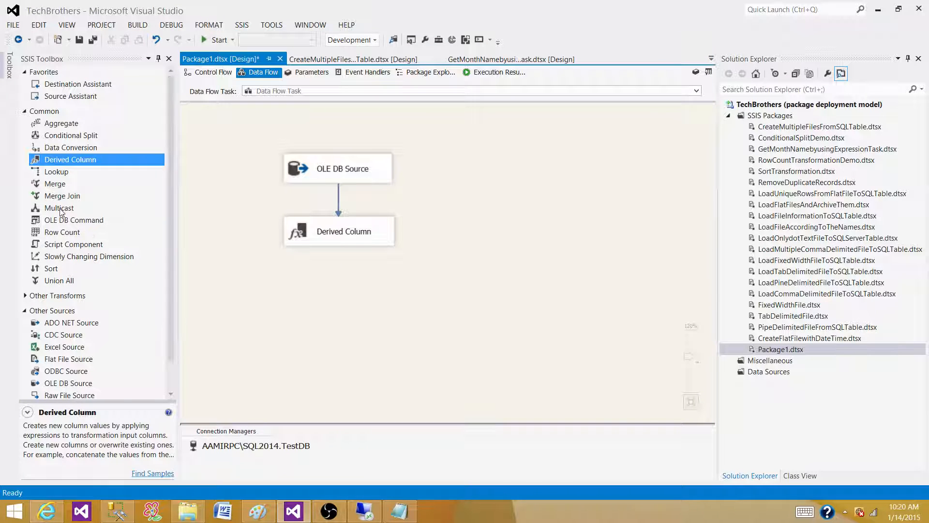
Add a Multicast transformation below the Derived Column and connect the Derived Column's output to it
drag(60, 209, 287, 285)
click(339, 242)
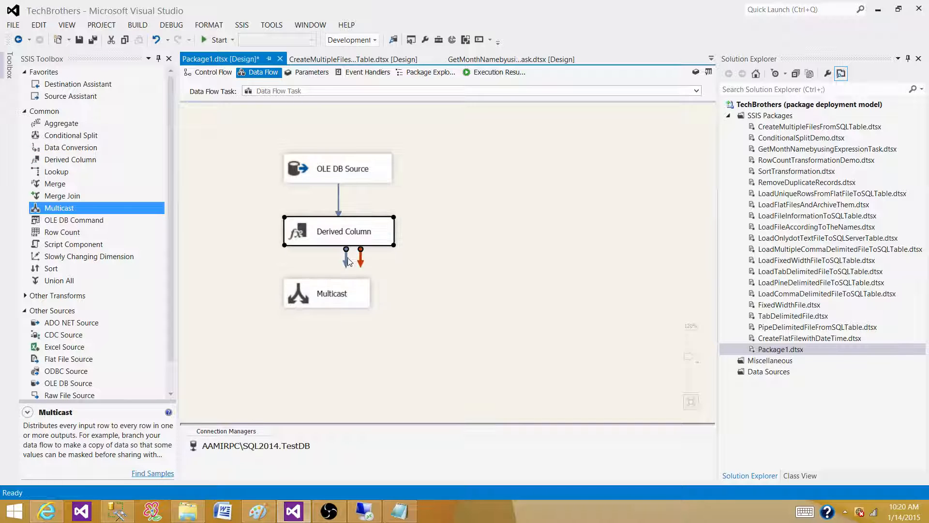
drag(338, 255, 326, 296)
click(406, 274)
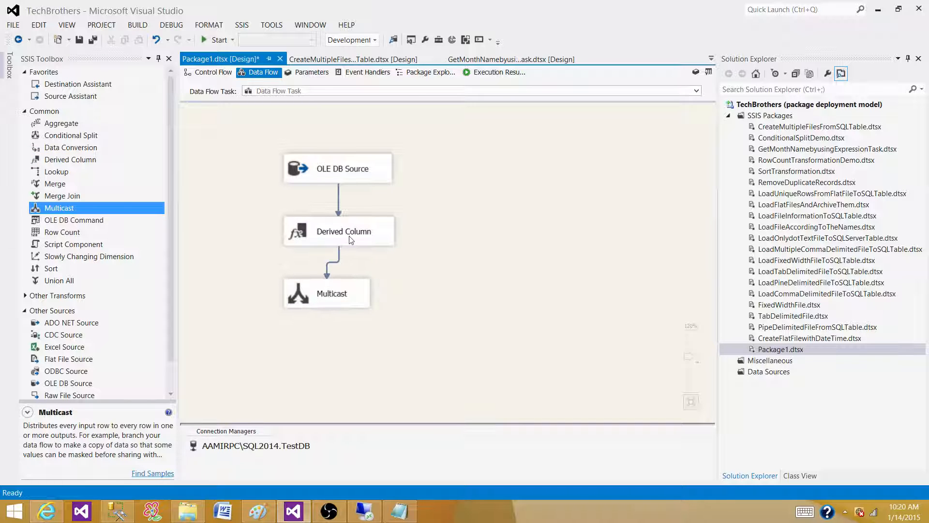
Enable a data viewer on the path between the Derived Column and the Multicast, displaying all columns
double_click(339, 259)
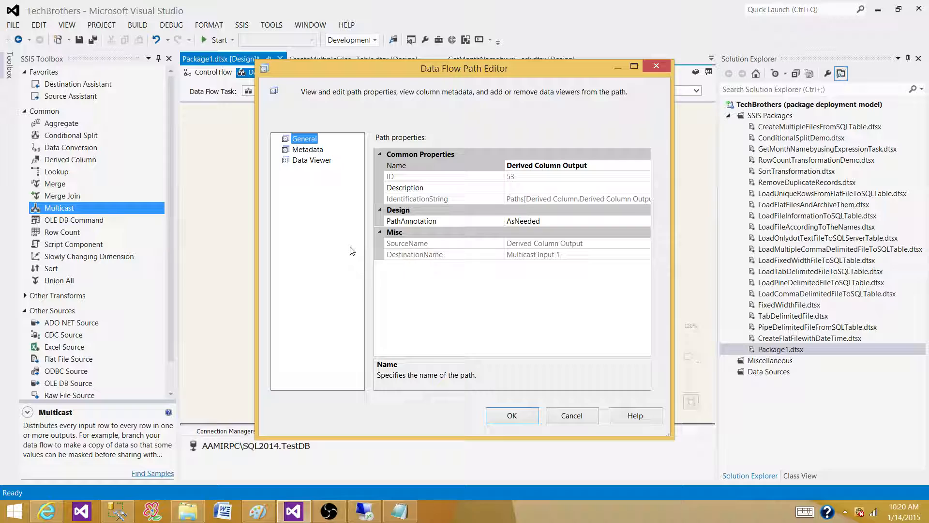
click(333, 161)
click(376, 141)
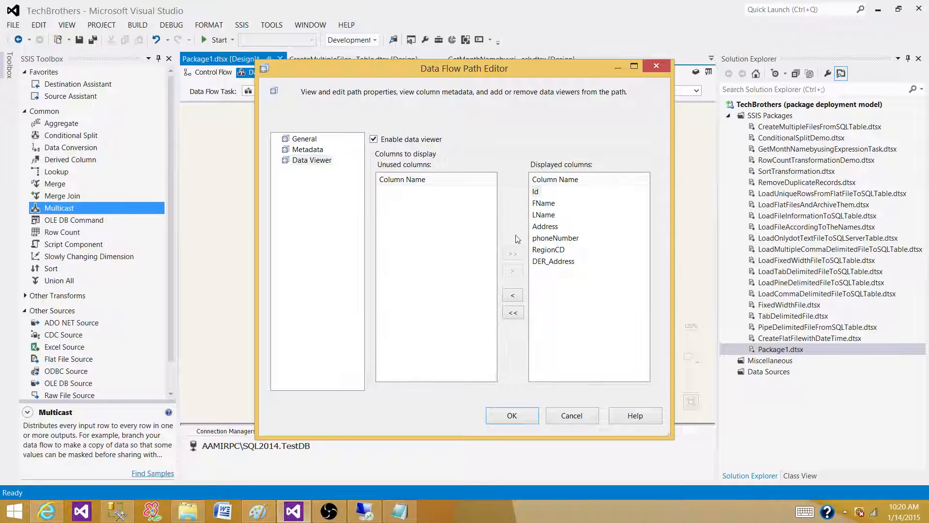
click(515, 415)
click(459, 255)
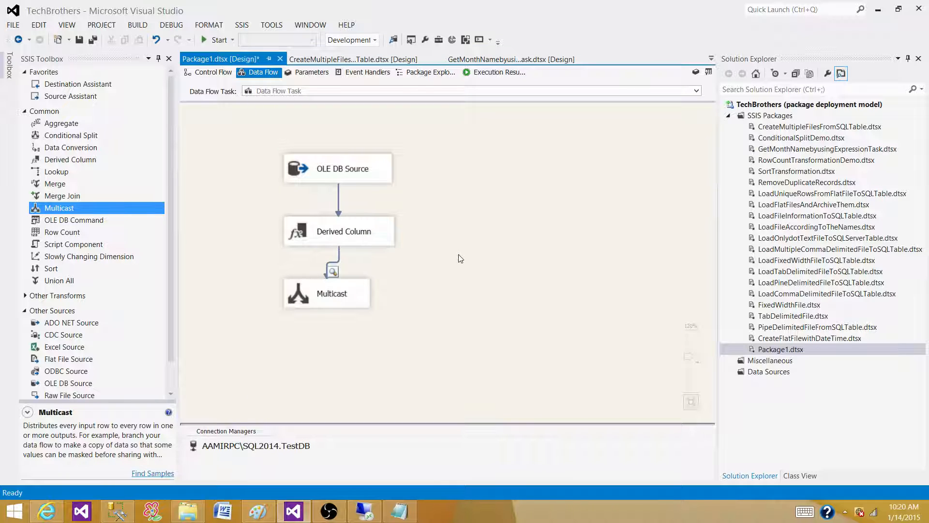
Run the package and compare the Address and DER_Address values of the NULL row in the maximized data viewer
click(221, 40)
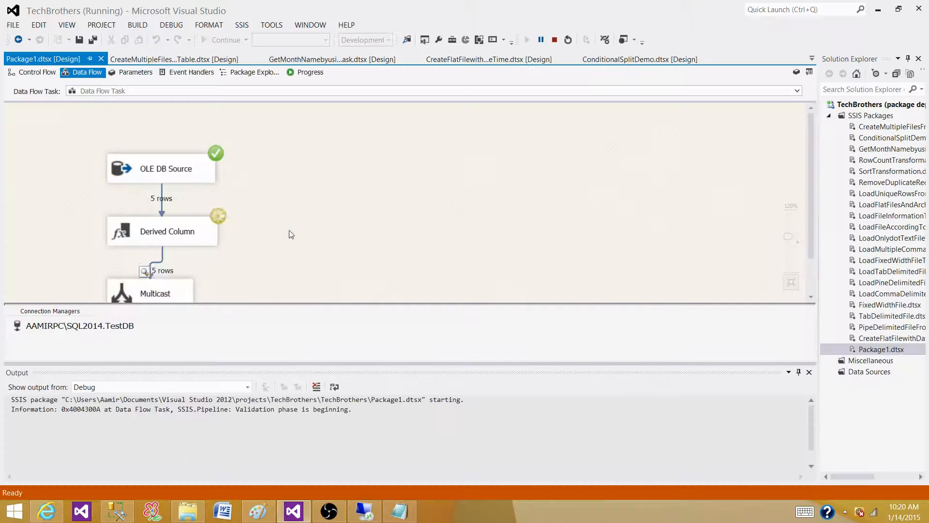
drag(167, 315, 275, 317)
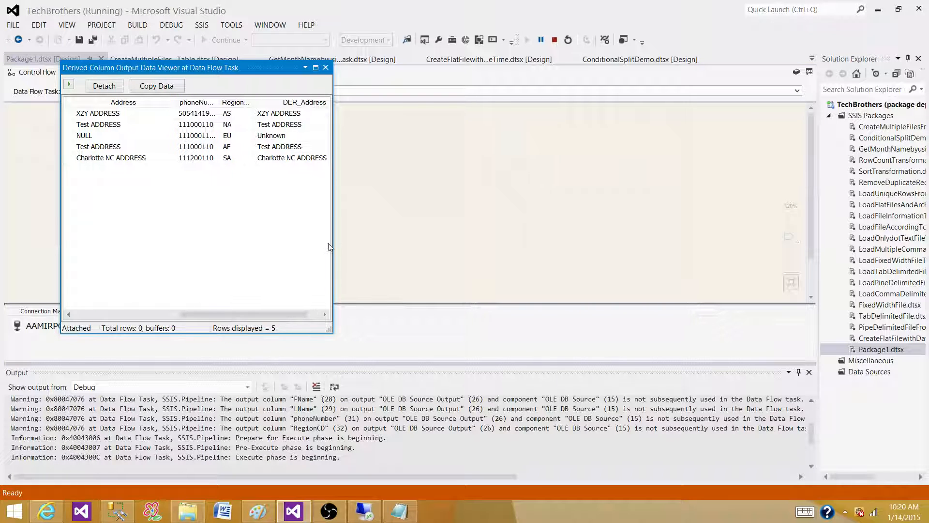
click(316, 68)
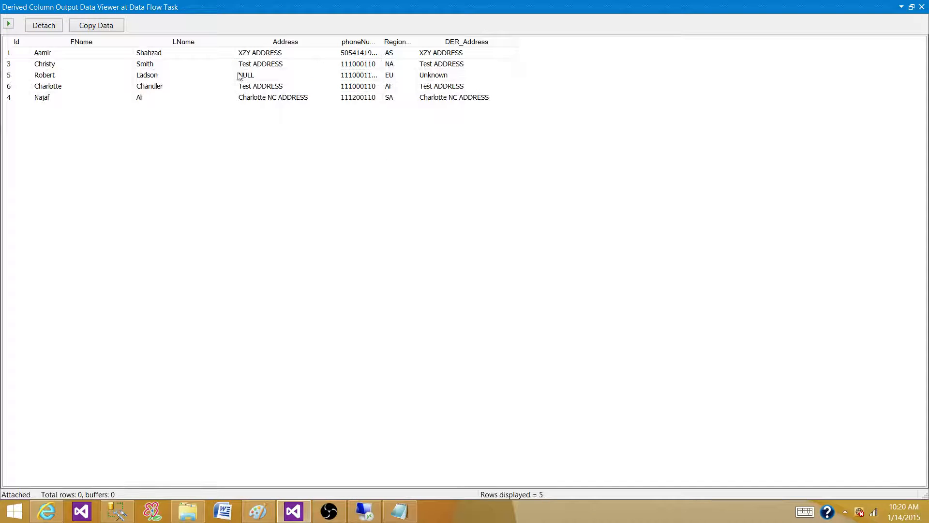
click(259, 77)
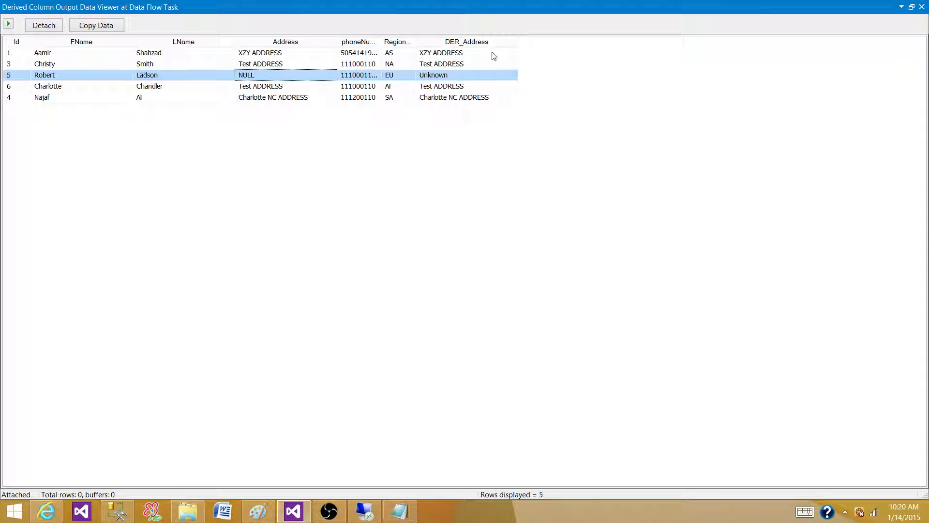
drag(467, 54, 465, 81)
click(445, 78)
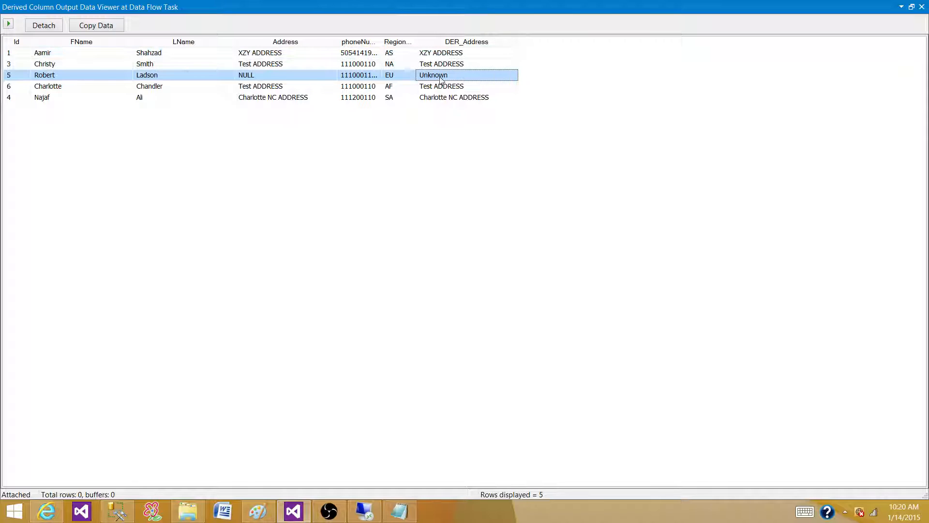